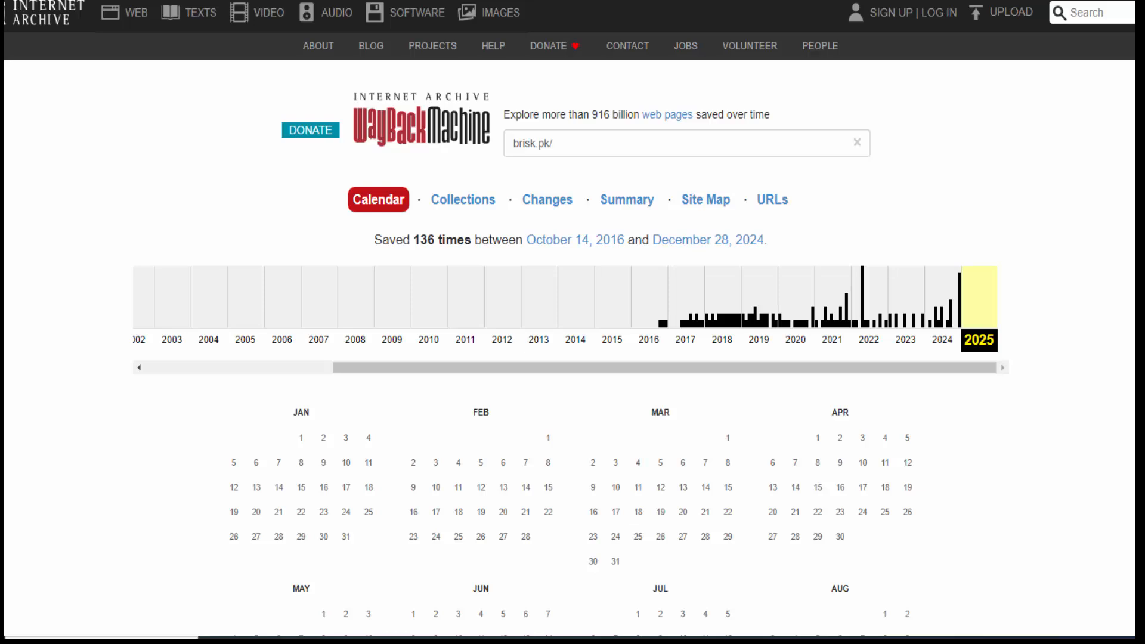
View the brisk.pk capture calendars for 2023 and 2018.
{"action": "left_click", "coordinate": [927, 303]}
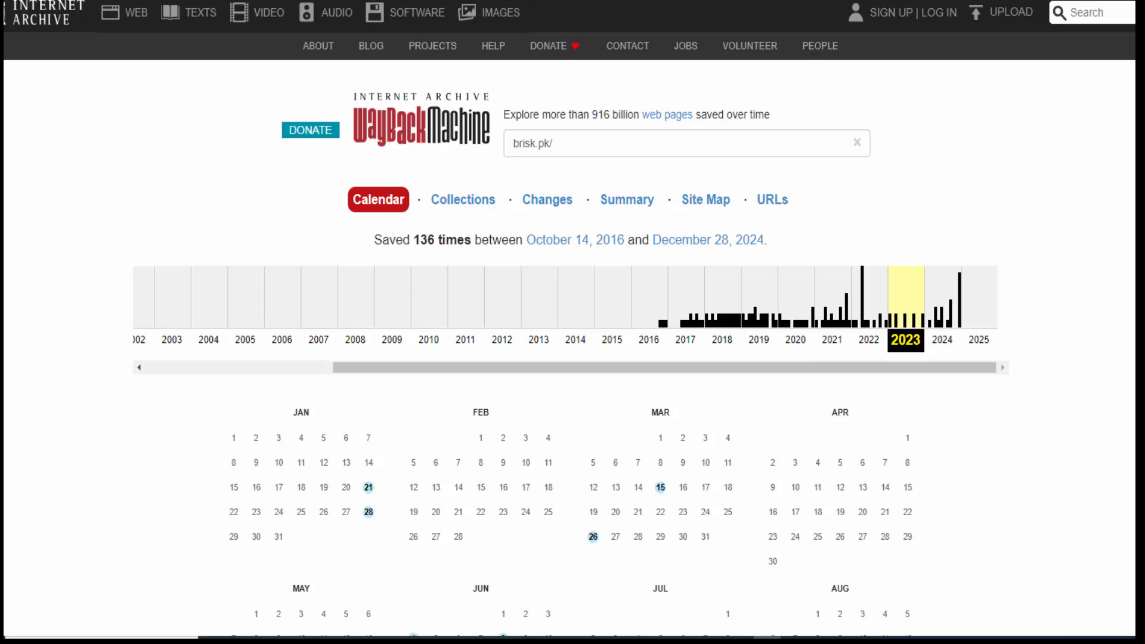
{"action": "left_click", "coordinate": [728, 297]}
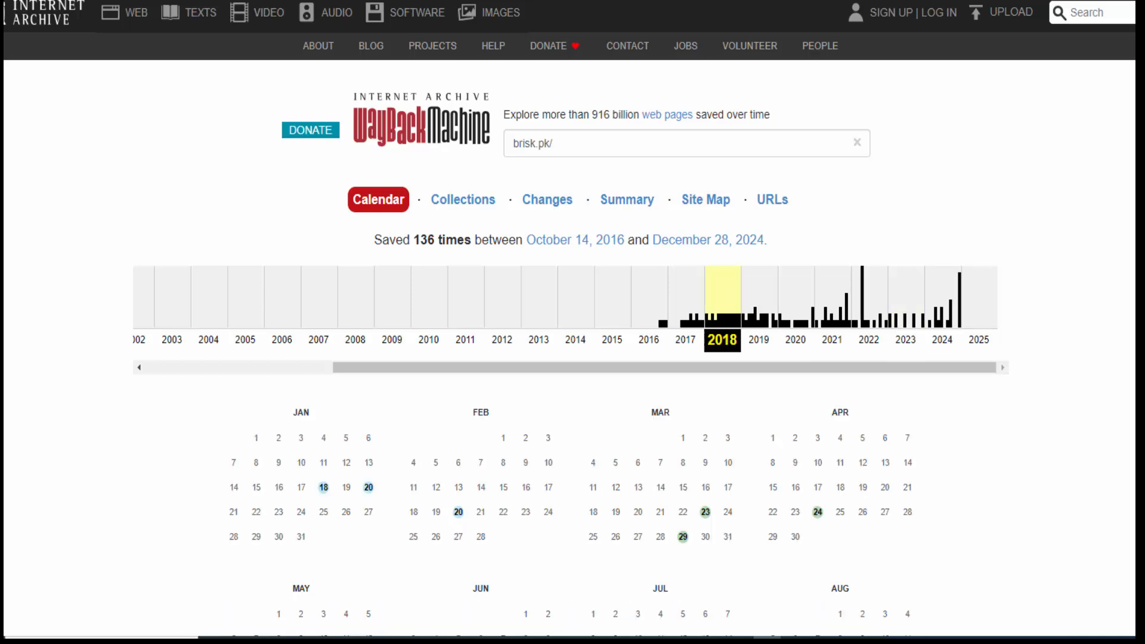
{"action": "left_click", "coordinate": [636, 154]}
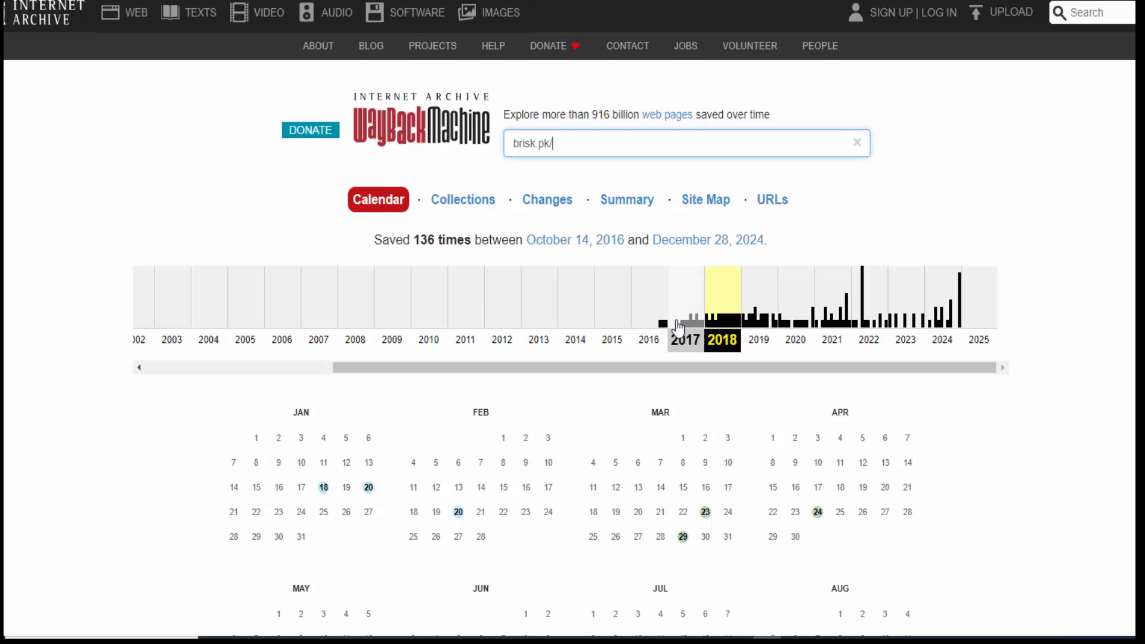
Open the 2016 capture calendar and inspect the December 13, 2016 snapshot entry.
{"action": "left_click", "coordinate": [655, 330]}
{"action": "scroll", "coordinate": [1001, 305], "scroll_direction": "down", "scroll_amount": 3}
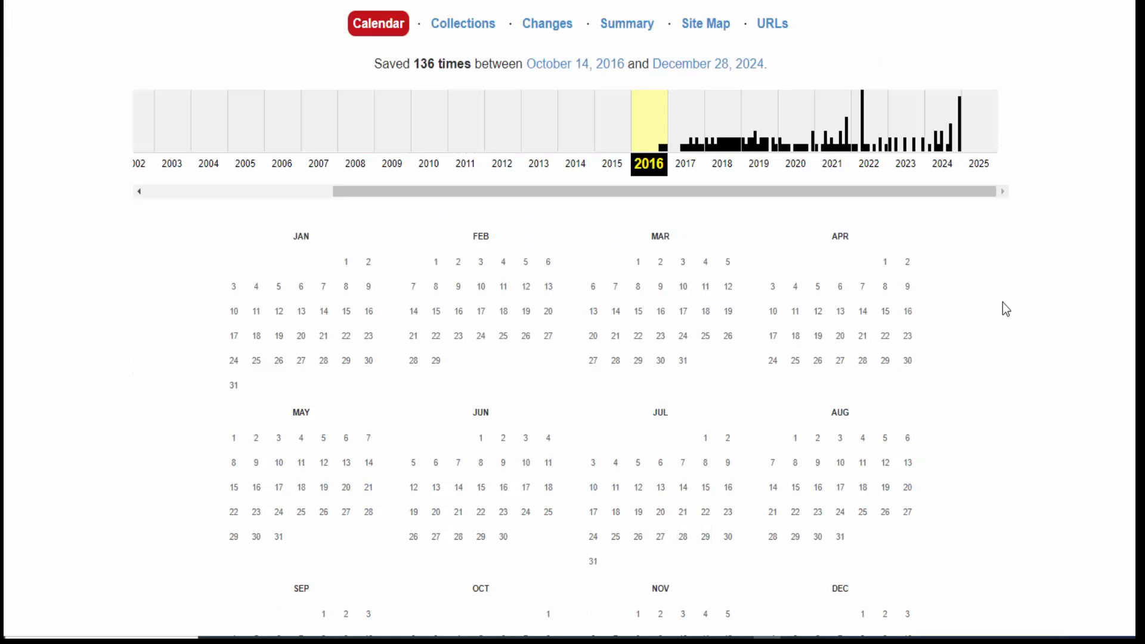
{"action": "scroll", "coordinate": [1002, 305], "scroll_direction": "down", "scroll_amount": 6}
{"action": "mouse_move", "coordinate": [817, 307]}
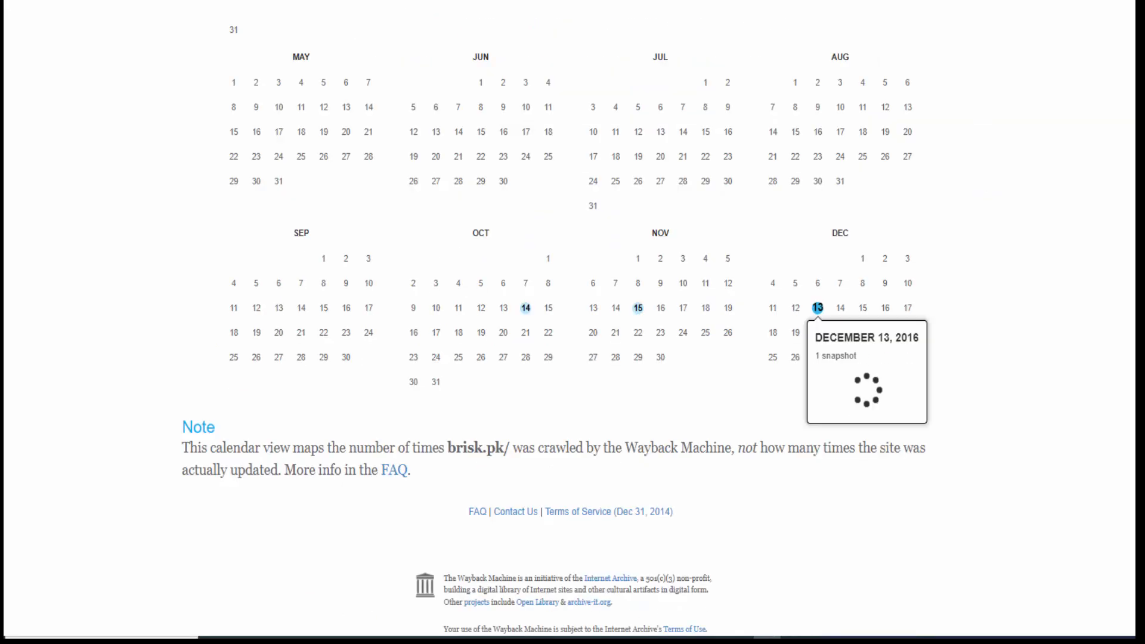
Browse the capture calendars from 2017 onward, ending on 2021.
{"action": "scroll", "coordinate": [732, 357], "scroll_direction": "up", "scroll_amount": 9}
{"action": "left_click", "coordinate": [689, 315]}
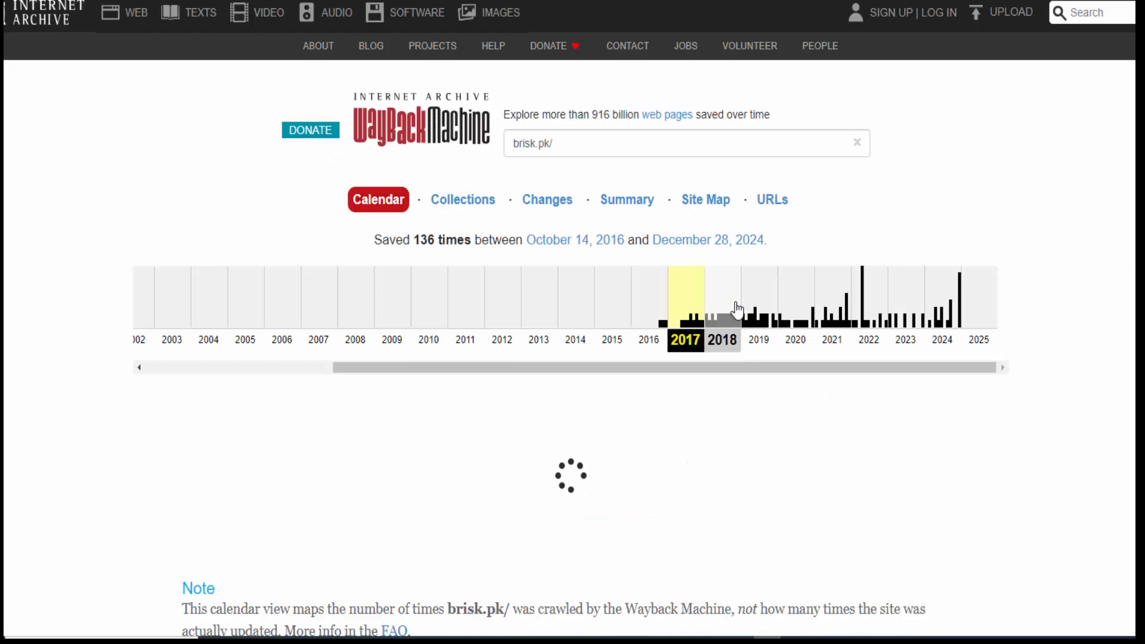
{"action": "left_click", "coordinate": [808, 302]}
{"action": "left_click", "coordinate": [832, 302]}
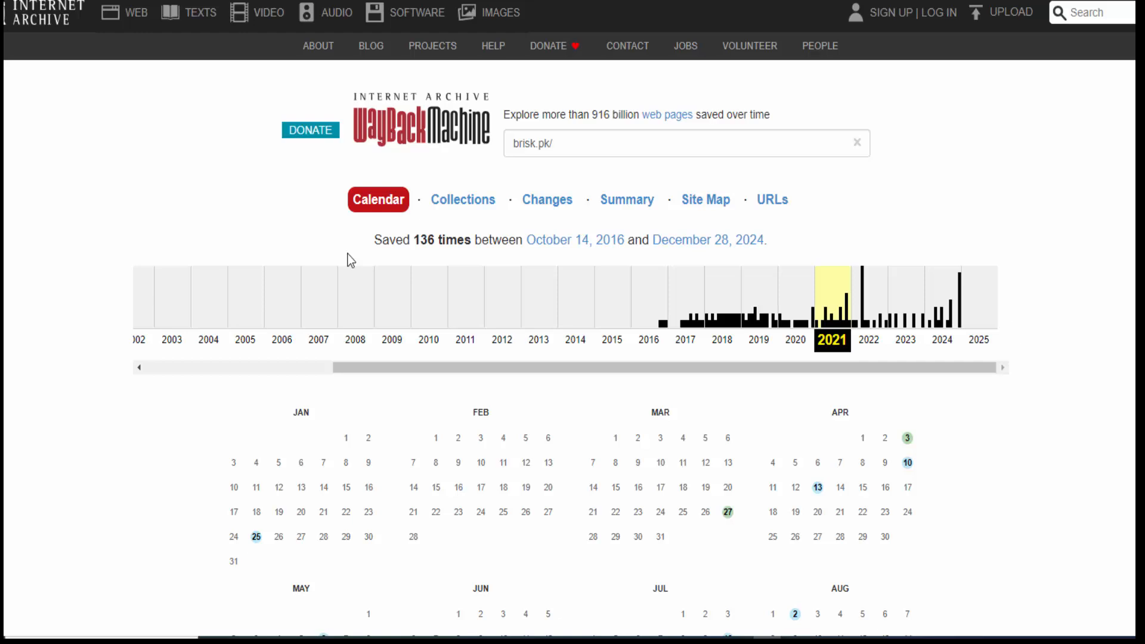
Show the collections that archived brisk.pk during 2021.
{"action": "left_click", "coordinate": [487, 202]}
{"action": "scroll", "coordinate": [990, 381], "scroll_direction": "down", "scroll_amount": 3}
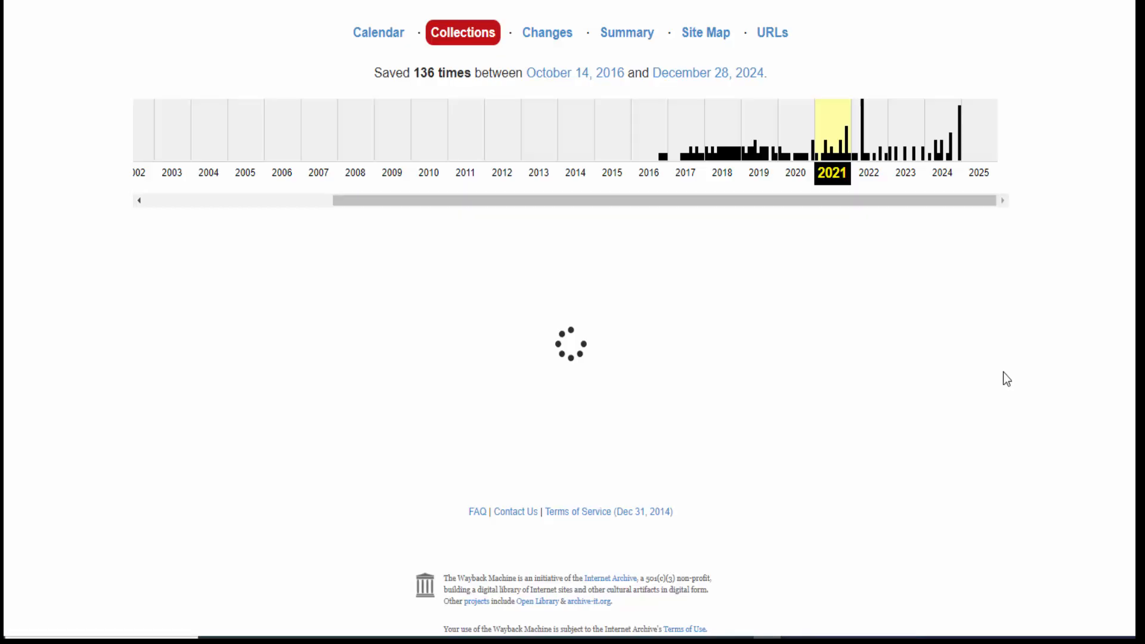
{"action": "scroll", "coordinate": [394, 196], "scroll_direction": "up", "scroll_amount": 2}
{"action": "scroll", "coordinate": [394, 196], "scroll_direction": "up", "scroll_amount": 1}
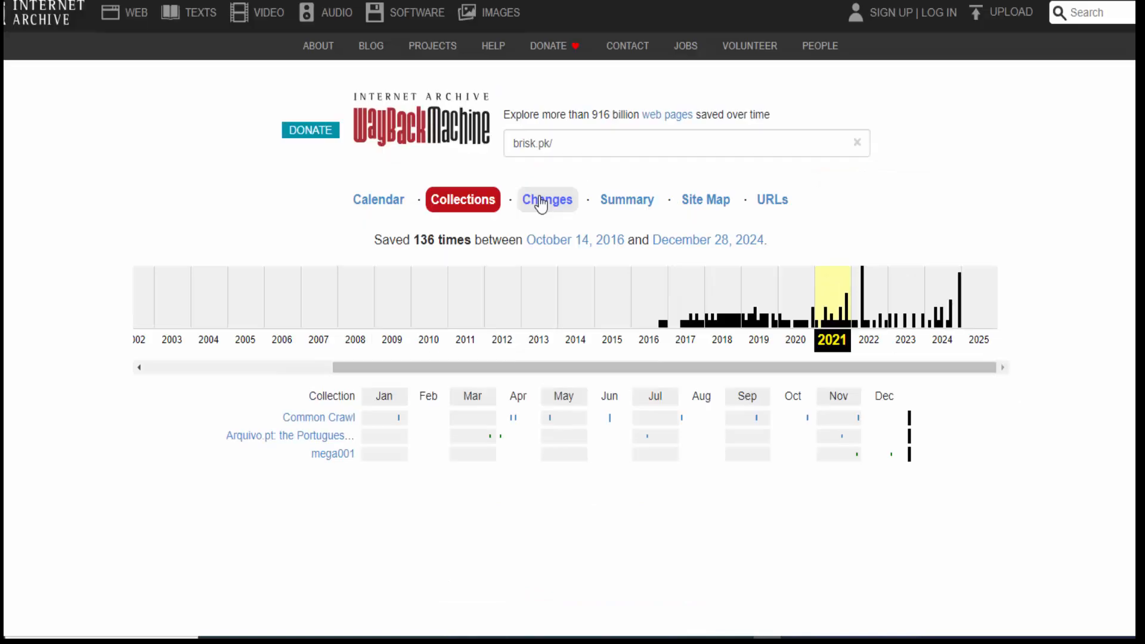
Open the Changes view for brisk.pk and examine the yearly variation grids from 2024 back through earlier years.
{"action": "left_click", "coordinate": [541, 200]}
{"action": "scroll", "coordinate": [967, 236], "scroll_direction": "down", "scroll_amount": 4}
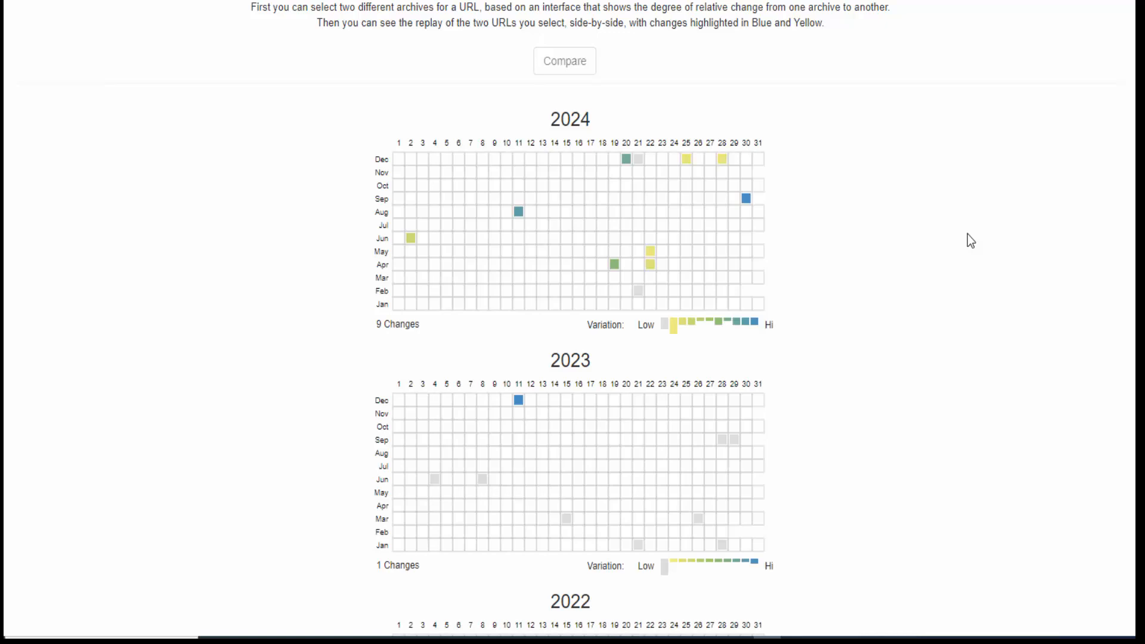
{"action": "scroll", "coordinate": [911, 245], "scroll_direction": "down", "scroll_amount": 5}
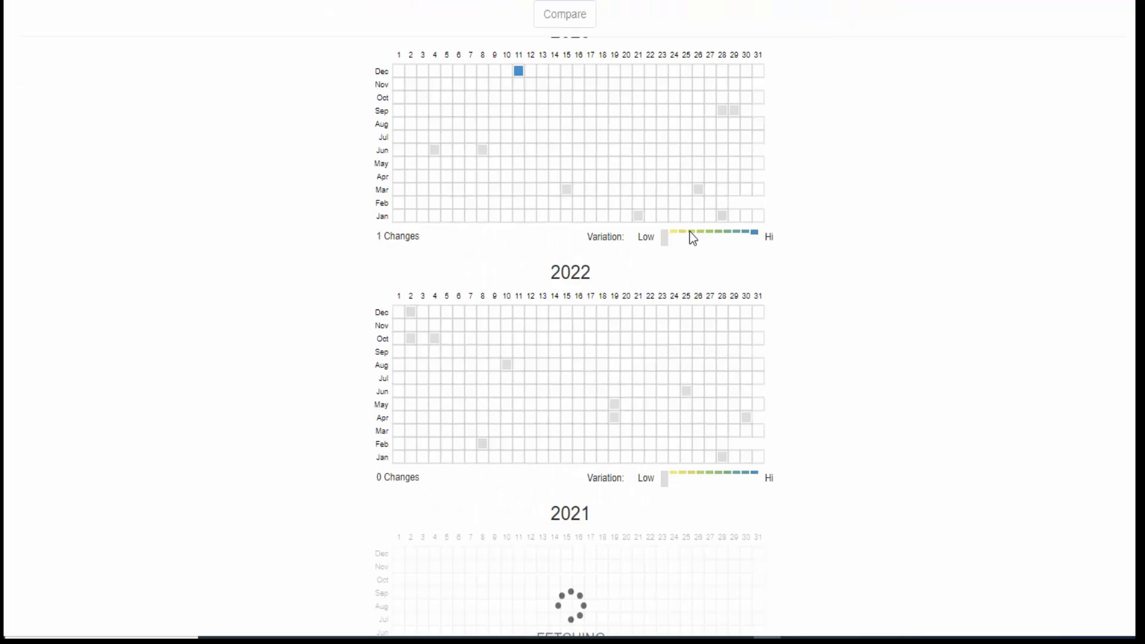
{"action": "scroll", "coordinate": [882, 316], "scroll_direction": "down", "scroll_amount": 8}
{"action": "scroll", "coordinate": [882, 317], "scroll_direction": "down", "scroll_amount": 12}
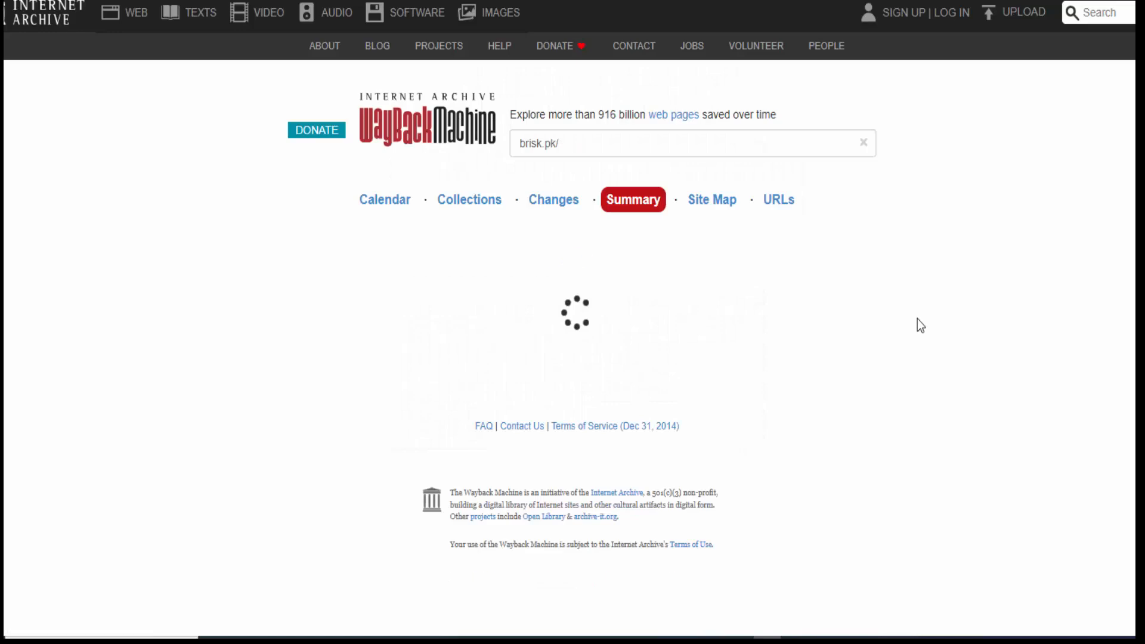
Review the MIME-types count in the brisk.pk summary and set its Year End to 2020.
{"action": "scroll", "coordinate": [916, 316], "scroll_direction": "down", "scroll_amount": 3}
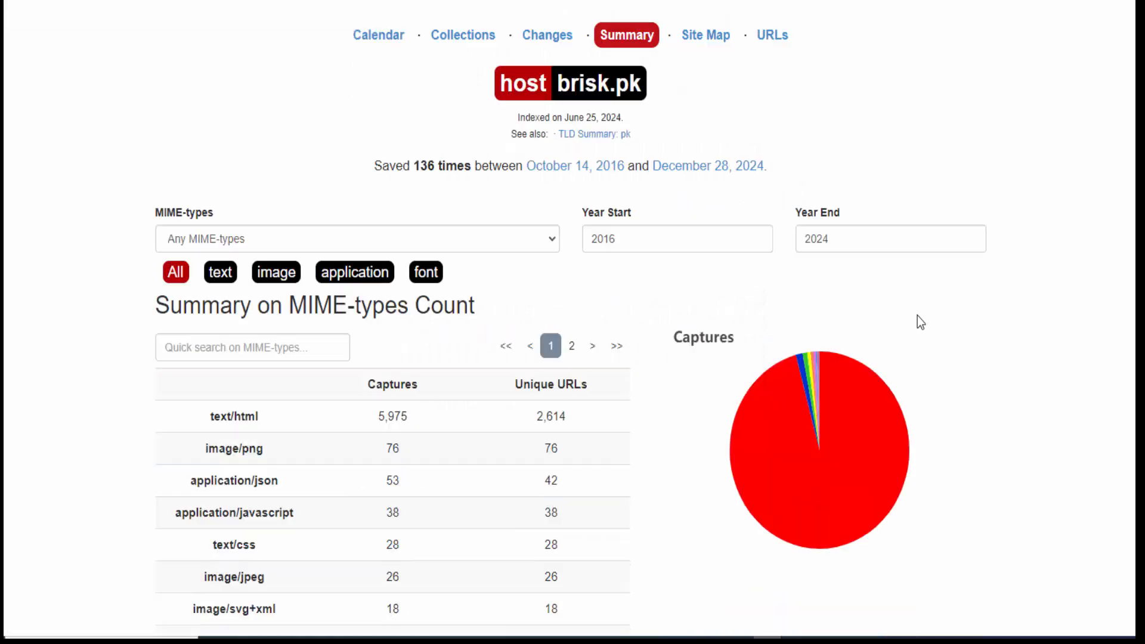
{"action": "scroll", "coordinate": [624, 213], "scroll_direction": "down", "scroll_amount": 3}
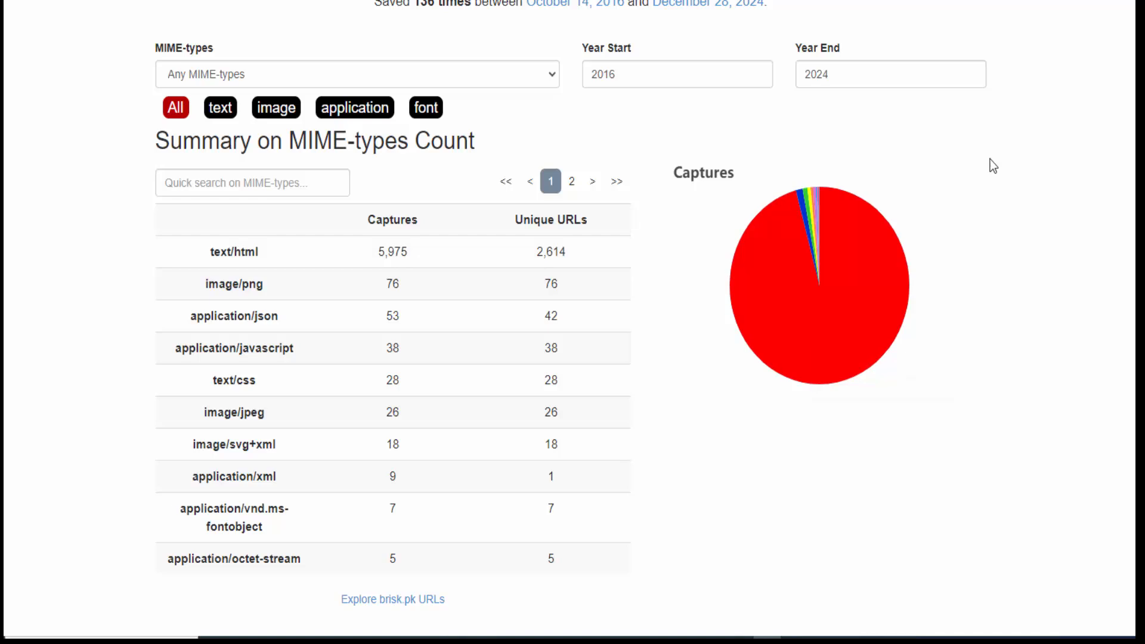
{"action": "left_click", "coordinate": [972, 77]}
{"action": "left_click", "coordinate": [970, 78]}
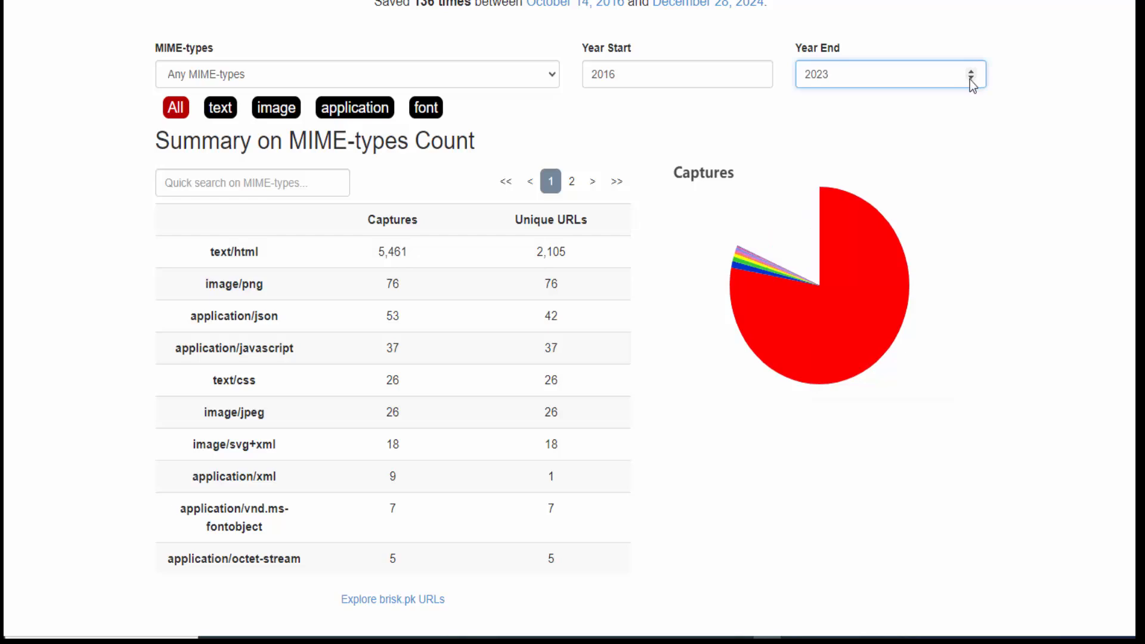
{"action": "left_click", "coordinate": [971, 78]}
{"action": "left_click", "coordinate": [972, 78]}
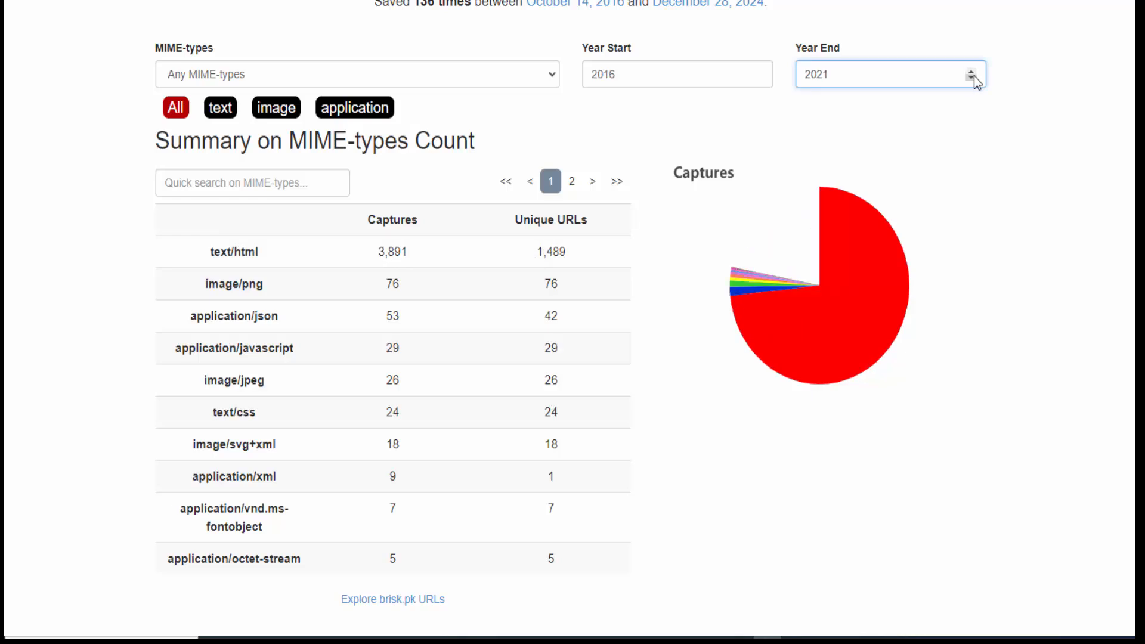
{"action": "left_click", "coordinate": [973, 78]}
Set the Year Start of the brisk.pk summary to 2020.
{"action": "left_click", "coordinate": [711, 65]}
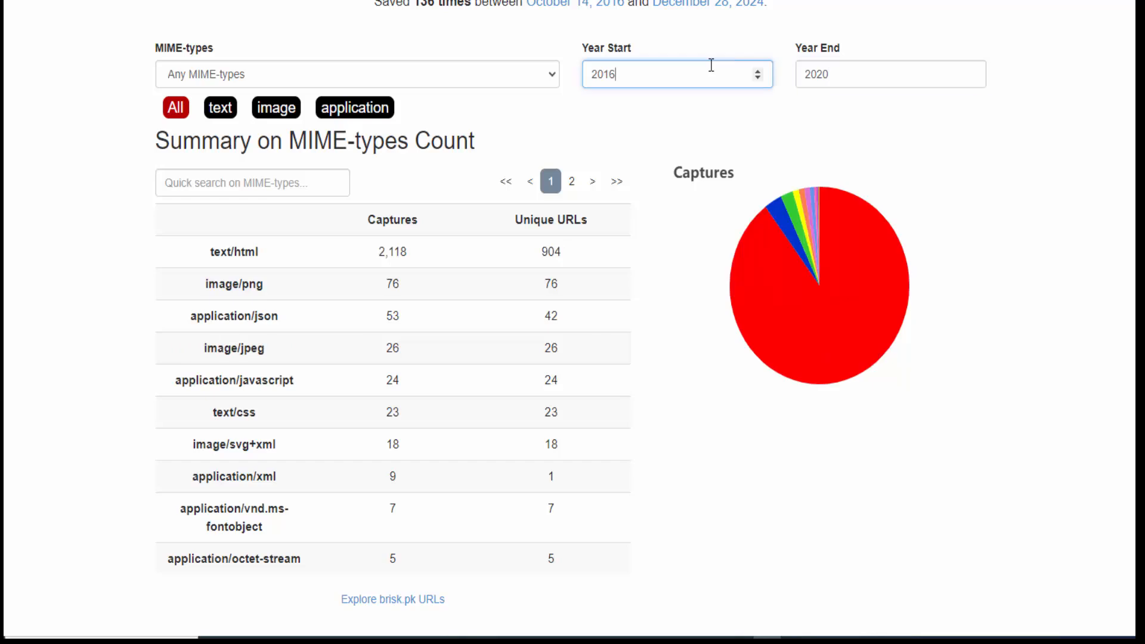
{"action": "left_click", "coordinate": [756, 70]}
{"action": "left_click", "coordinate": [757, 71]}
{"action": "left_click", "coordinate": [757, 71]}
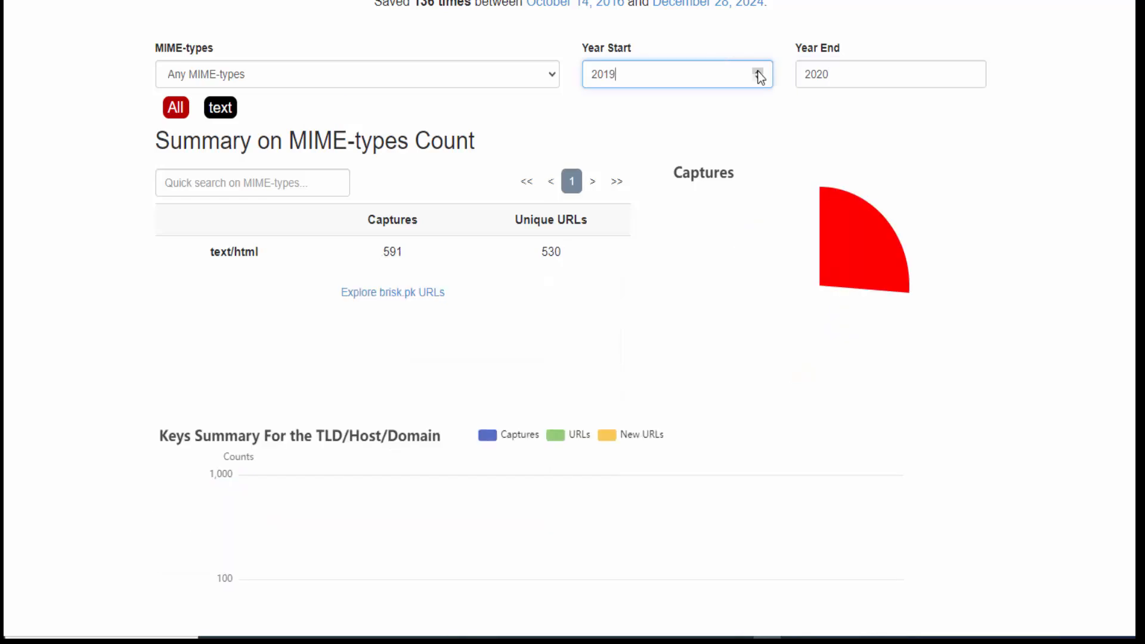
{"action": "left_click", "coordinate": [757, 71]}
{"action": "left_click", "coordinate": [757, 70]}
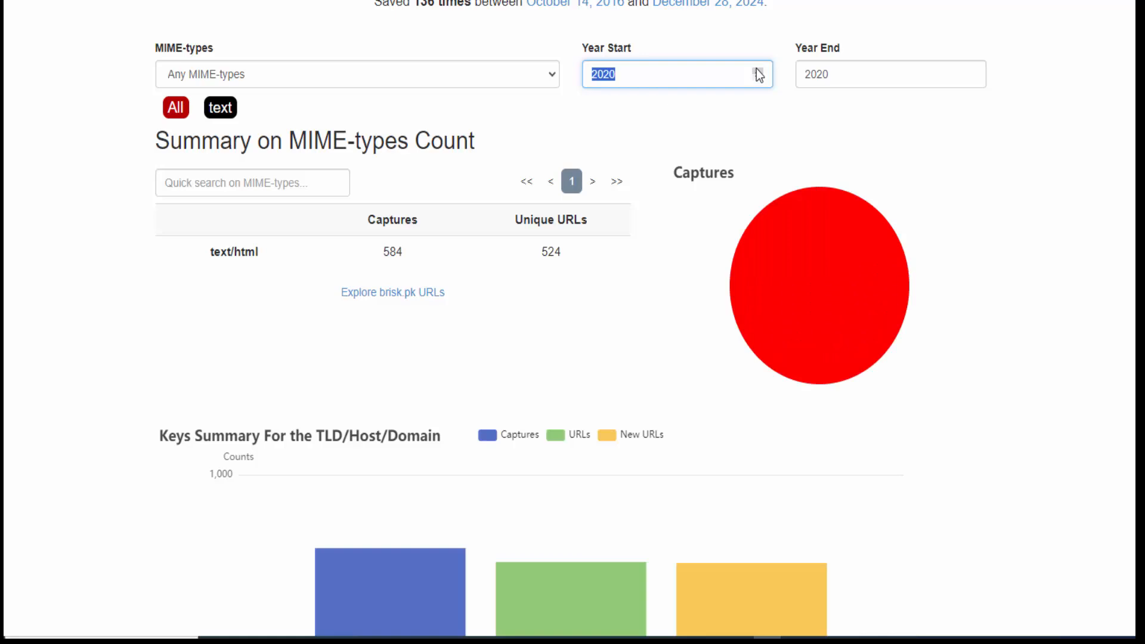
Look over the 2020 keys summary chart and open the site map for brisk.pk.
{"action": "scroll", "coordinate": [356, 360], "scroll_direction": "down", "scroll_amount": 5}
{"action": "scroll", "coordinate": [356, 360], "scroll_direction": "up", "scroll_amount": 7}
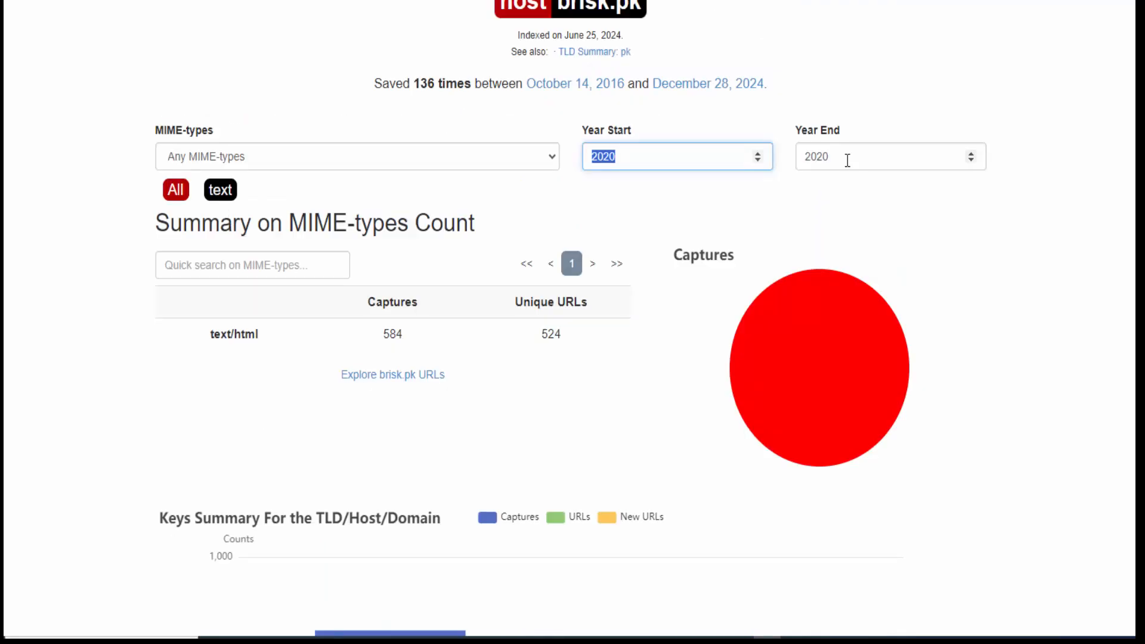
{"action": "key", "text": "Tab"}
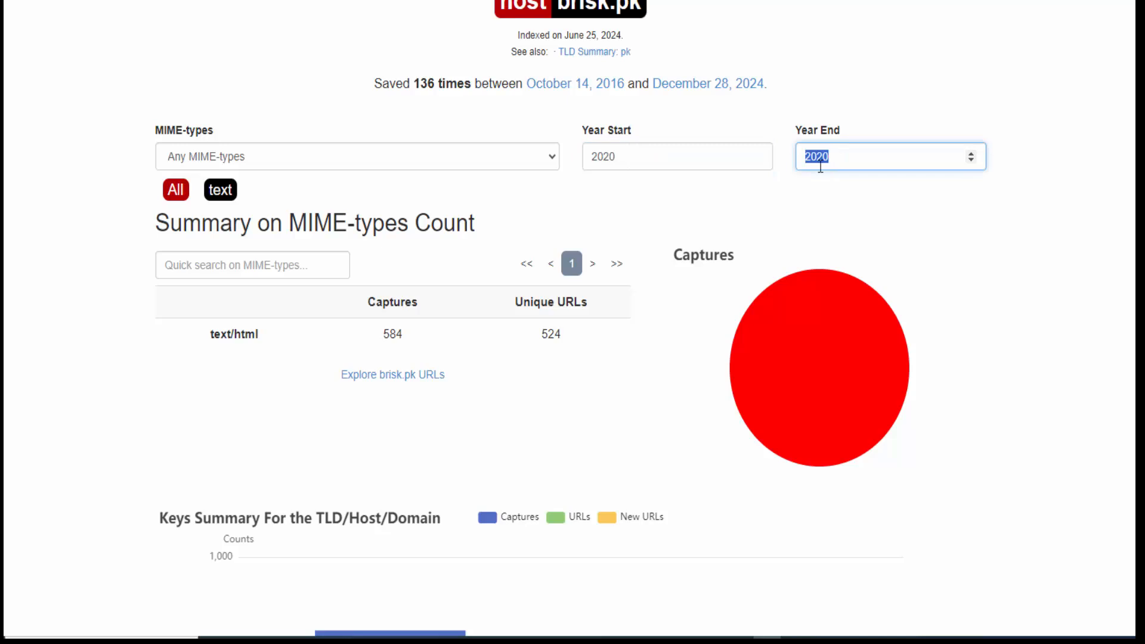
{"action": "scroll", "coordinate": [494, 123], "scroll_direction": "up", "scroll_amount": 3}
{"action": "left_click", "coordinate": [705, 117]}
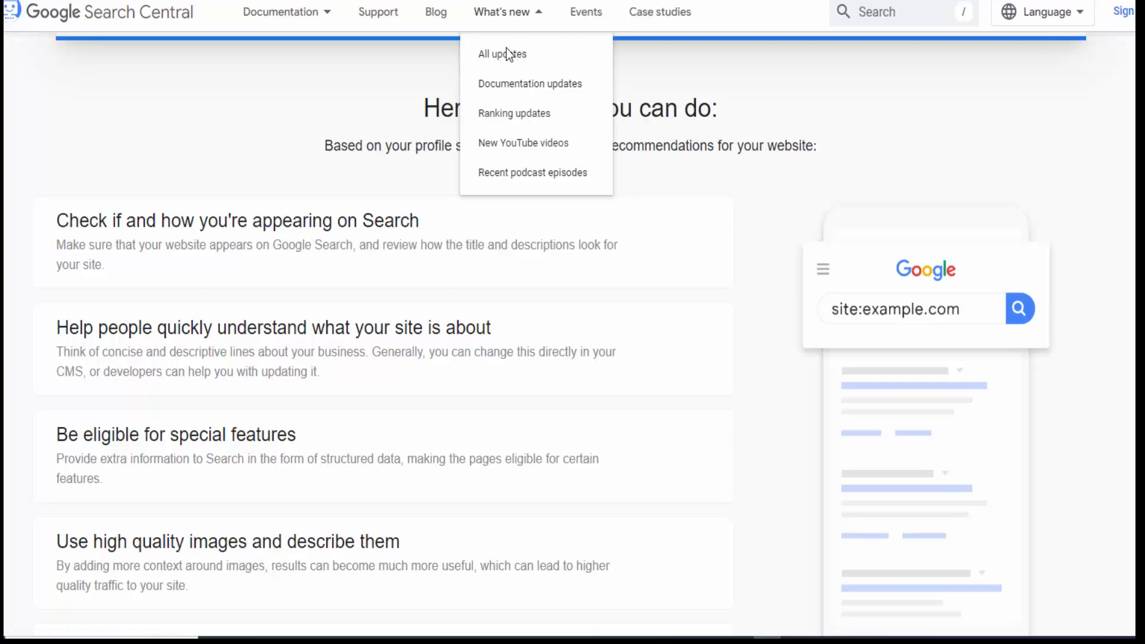
Examine the Google Search Central home page's introduction and the profile choices for improving a website's SEO.
{"action": "scroll", "coordinate": [167, 141], "scroll_direction": "up", "scroll_amount": 7}
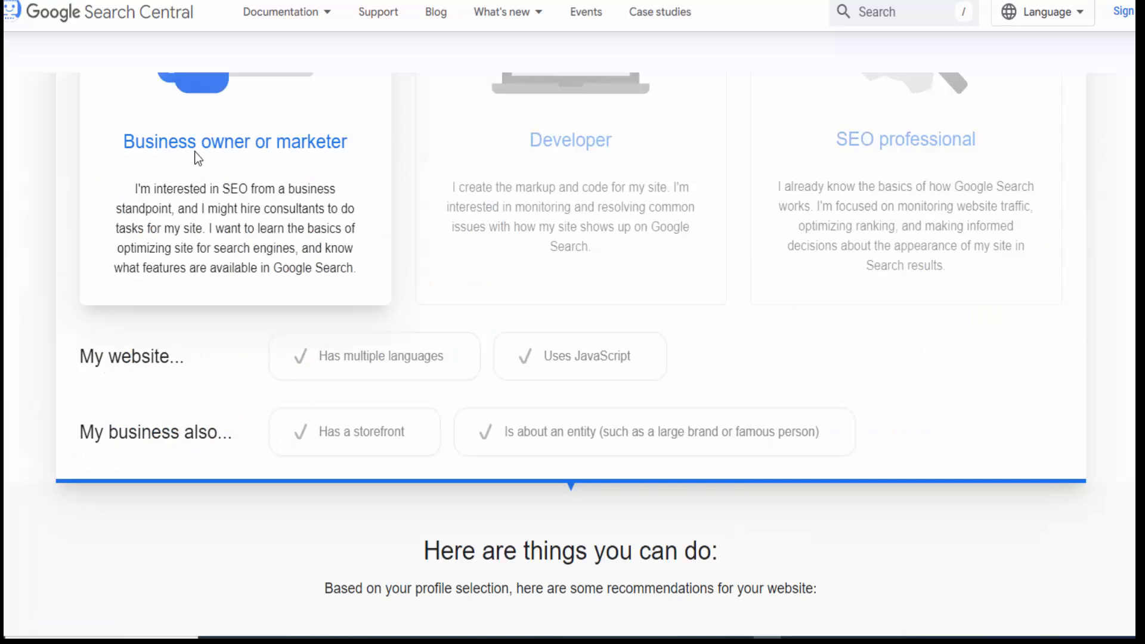
{"action": "scroll", "coordinate": [194, 151], "scroll_direction": "up", "scroll_amount": 10}
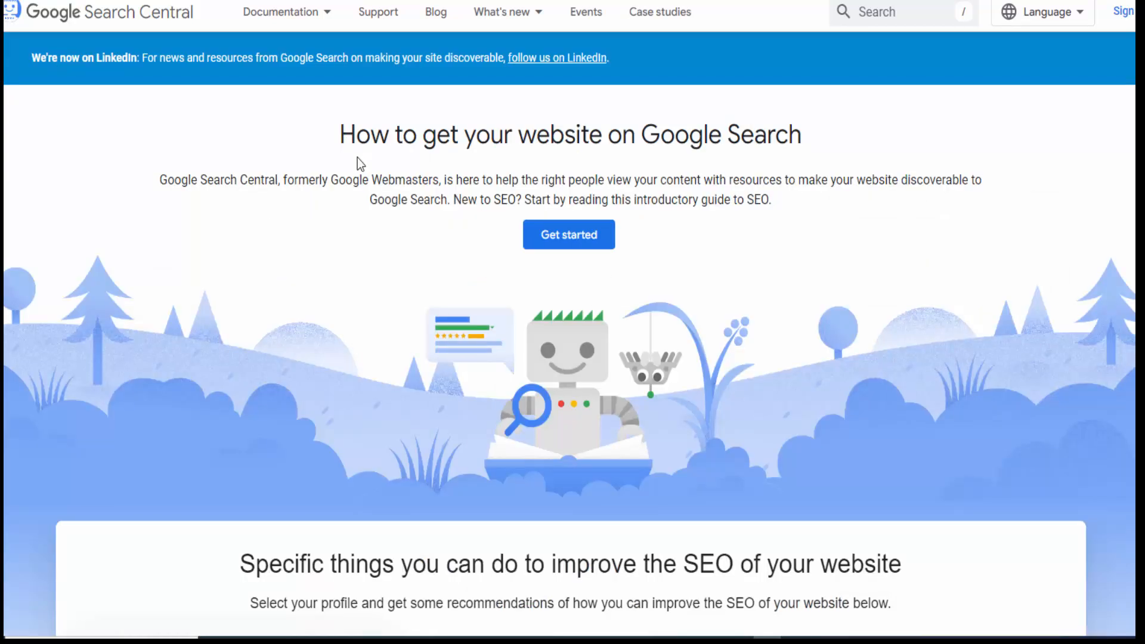
{"action": "scroll", "coordinate": [357, 158], "scroll_direction": "down", "scroll_amount": 8}
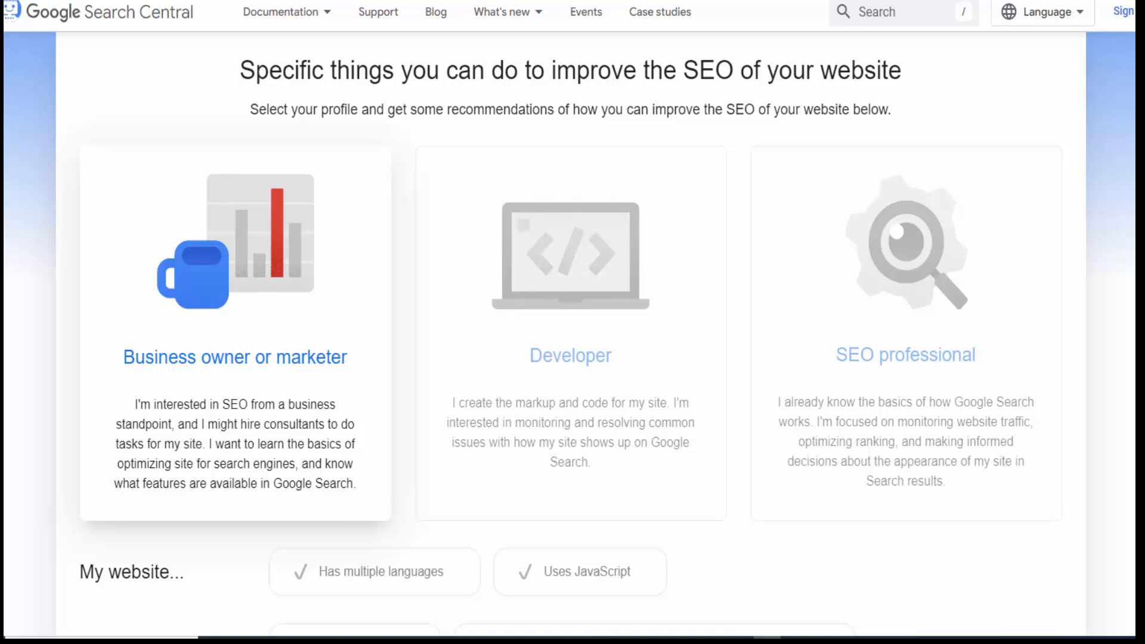
{"action": "scroll", "coordinate": [389, 228], "scroll_direction": "up", "scroll_amount": 8}
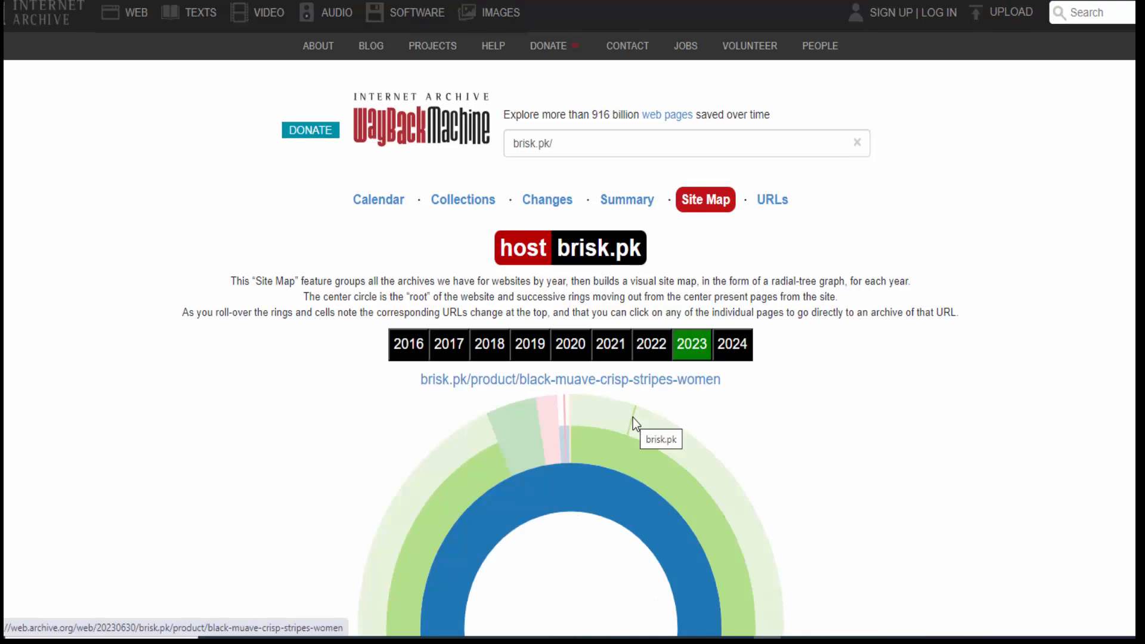
Examine the full 2023 radial site map graph of brisk.pk.
{"action": "scroll", "coordinate": [855, 439], "scroll_direction": "down", "scroll_amount": 6}
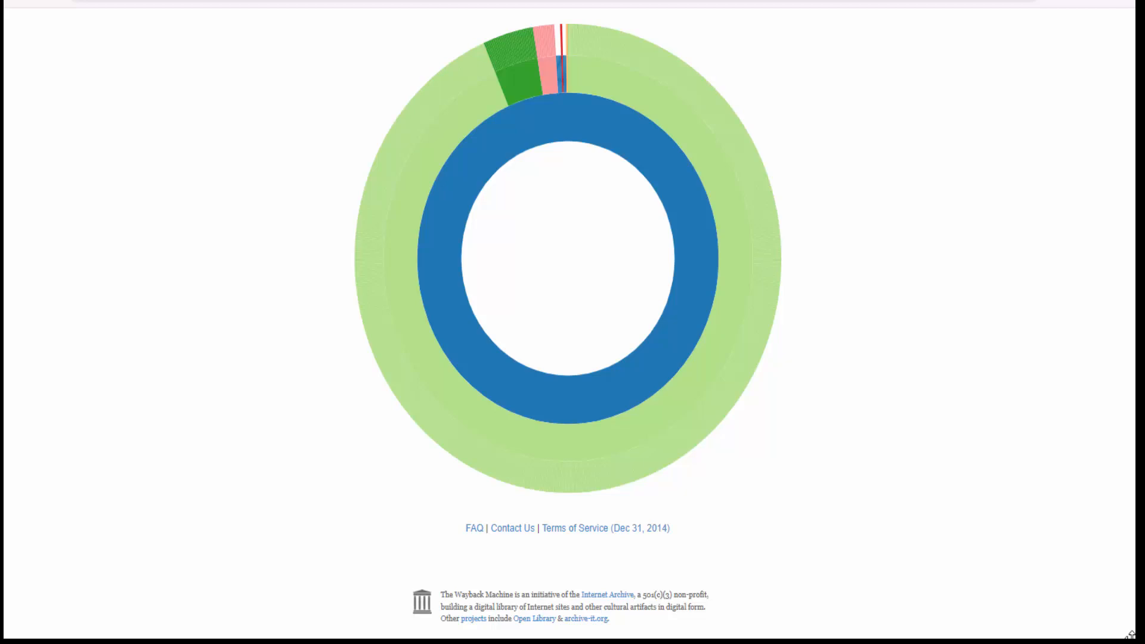
{"action": "key", "text": "F10"}
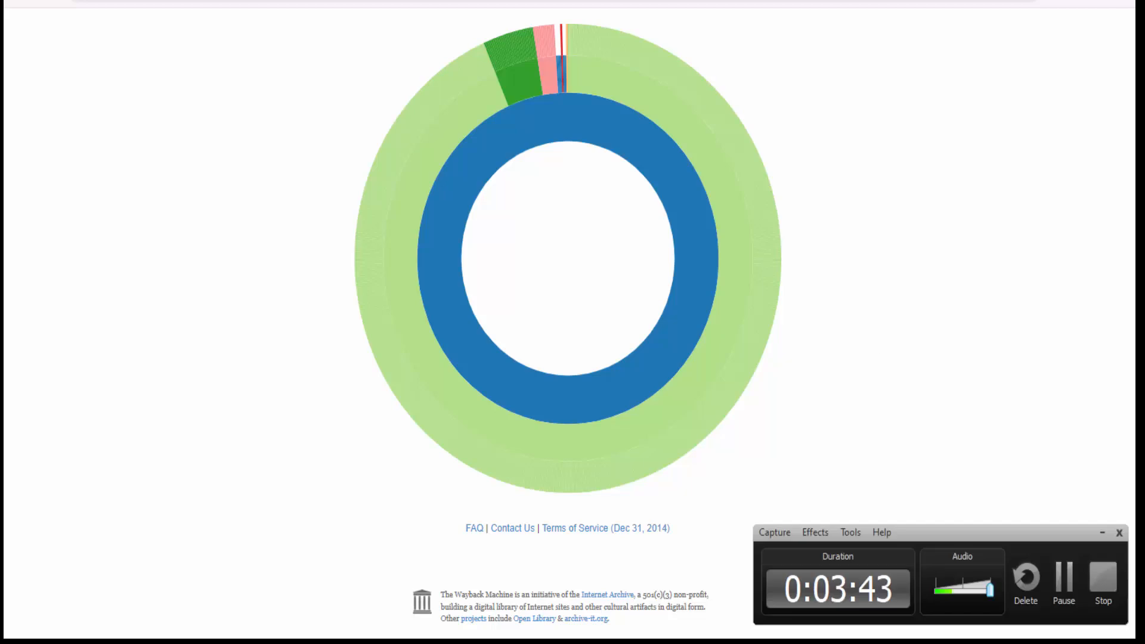